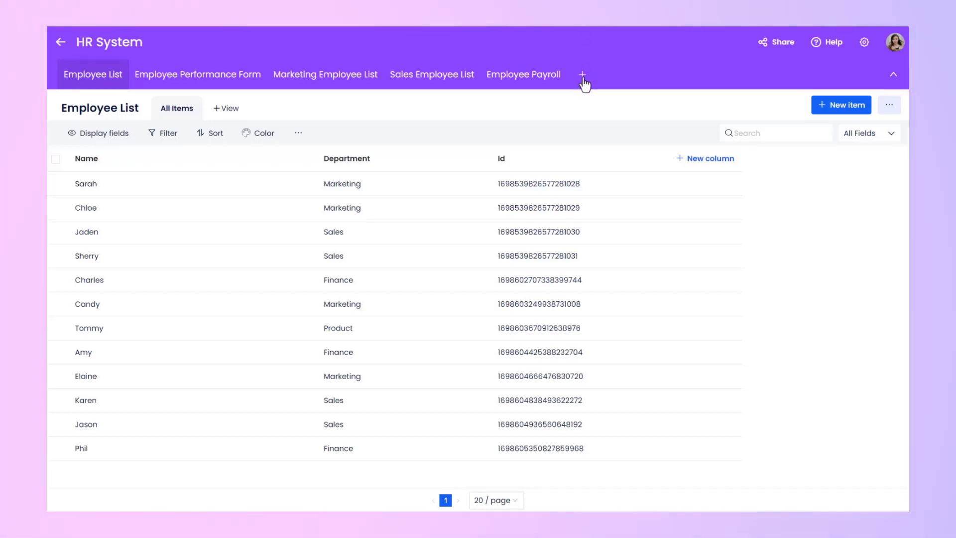
Create a data report component named Employee Salary Database and open it in the data builder.
left_click(582, 75)
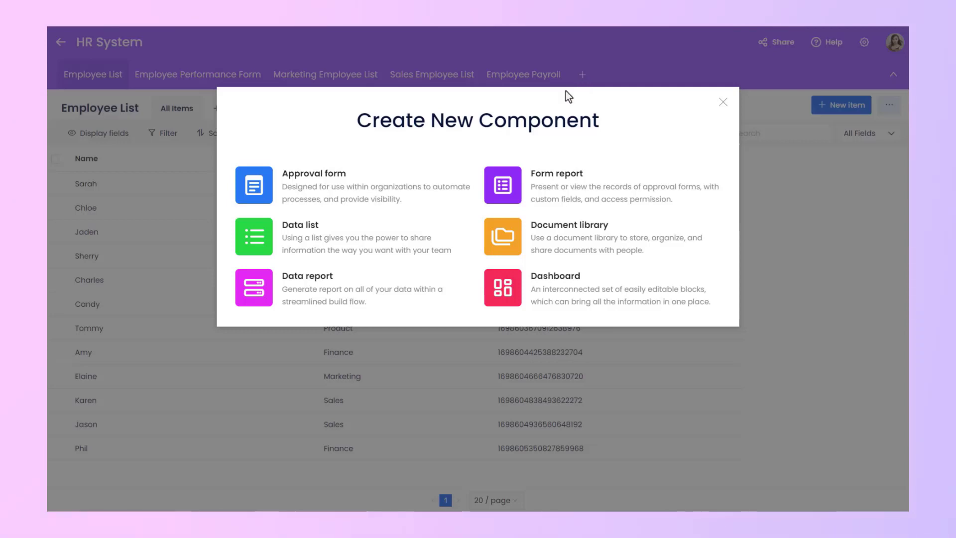
left_click(381, 305)
left_click(448, 137)
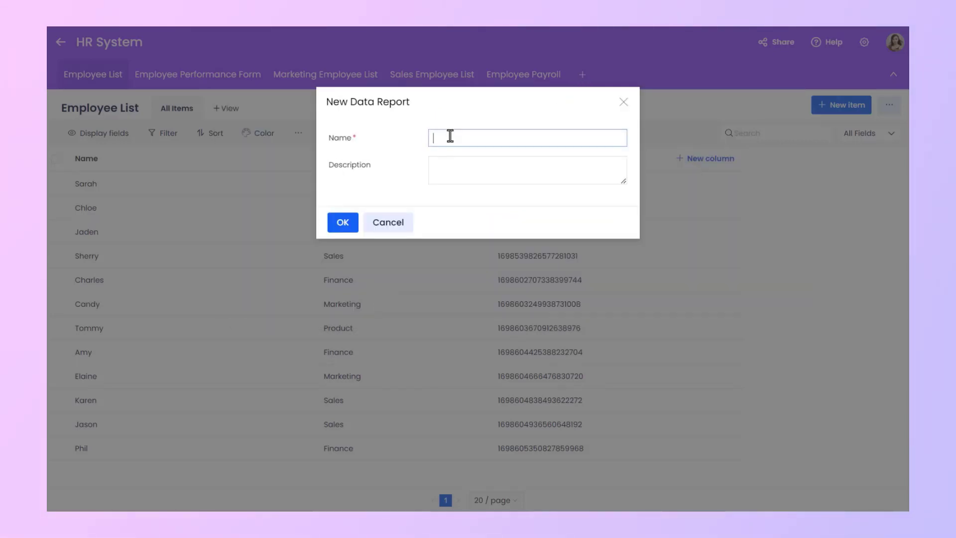
type("Employee Salary Database")
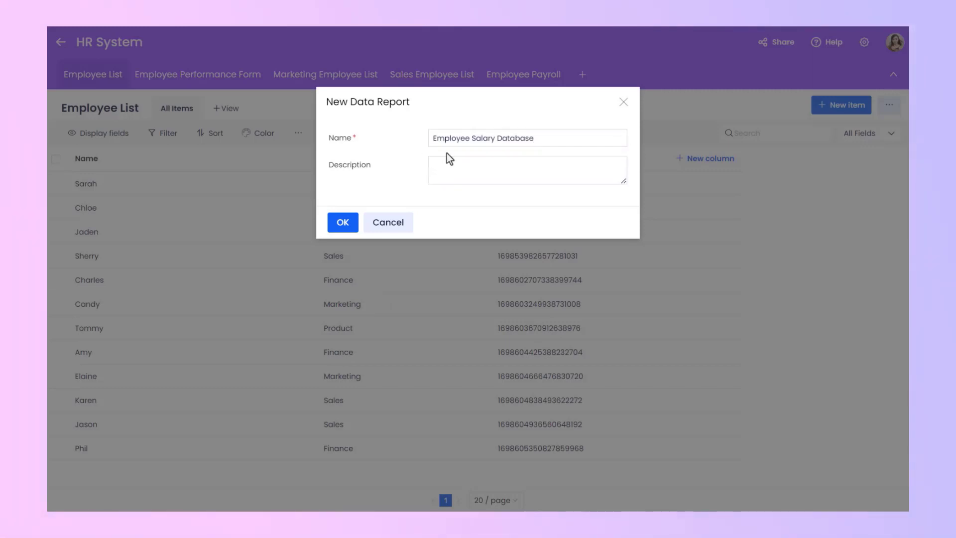
left_click(343, 224)
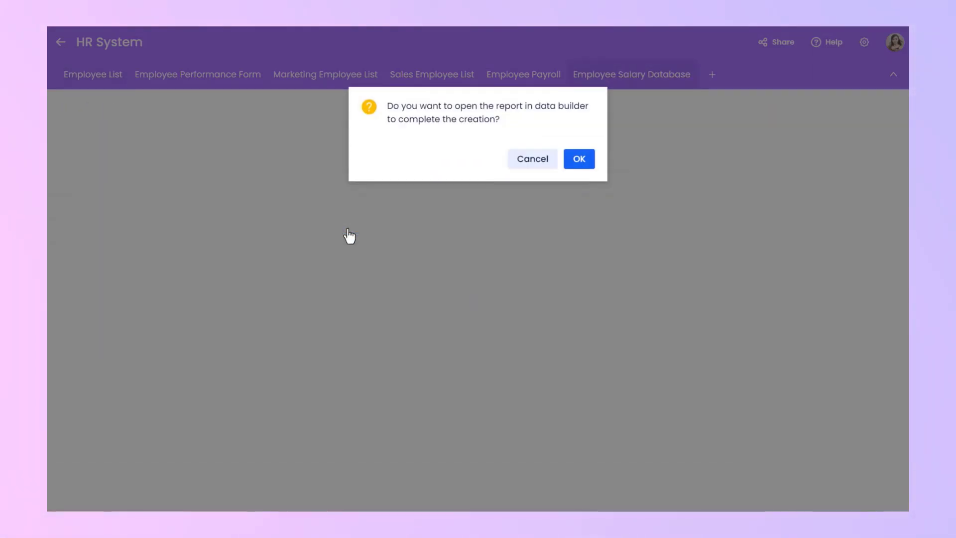
left_click(579, 159)
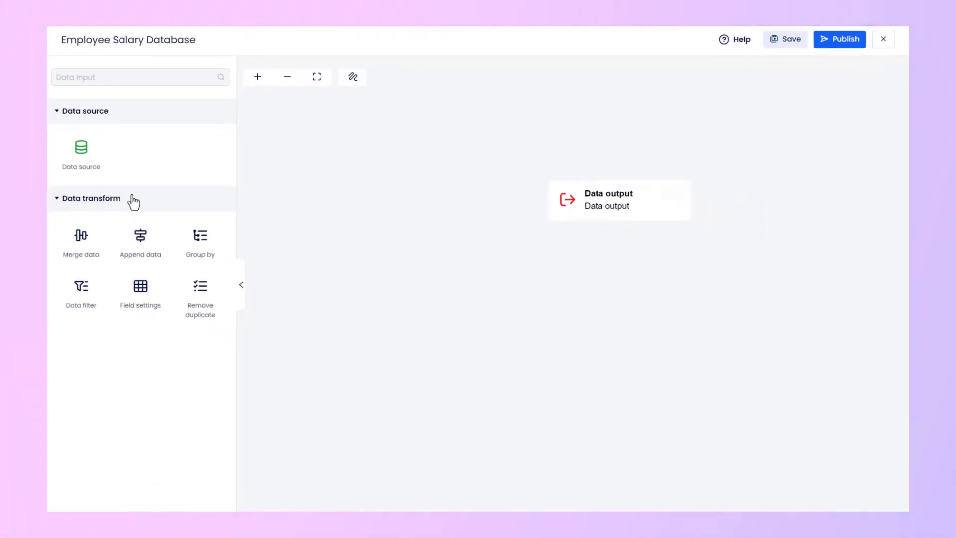
Add a data source node using the HR System application's Employee List with the Name and Department fields.
left_click_drag(87, 158, 364, 169)
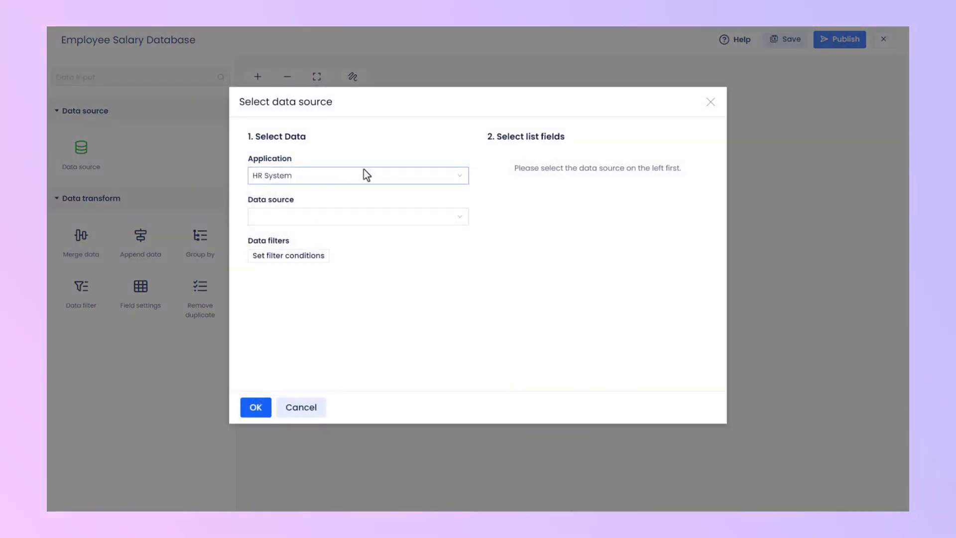
left_click(326, 179)
left_click(326, 180)
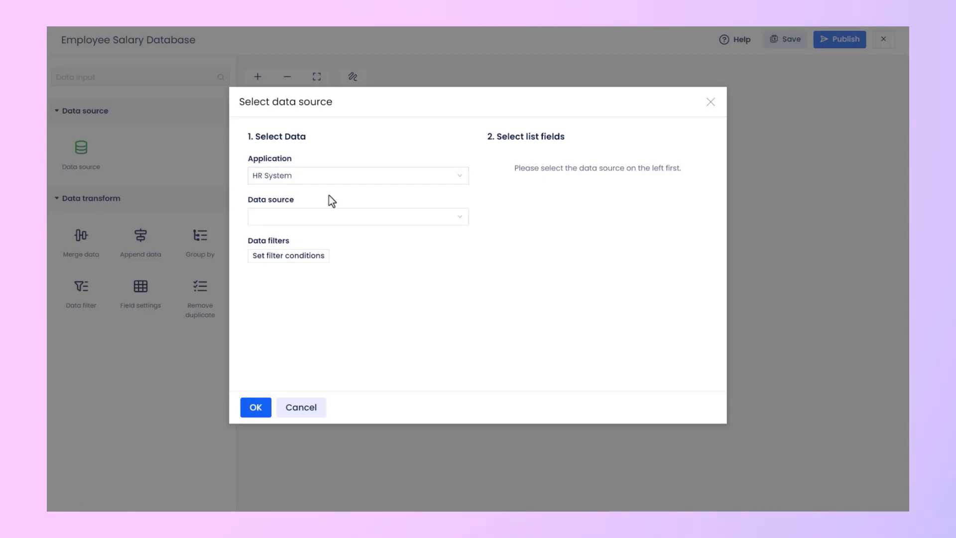
left_click(310, 218)
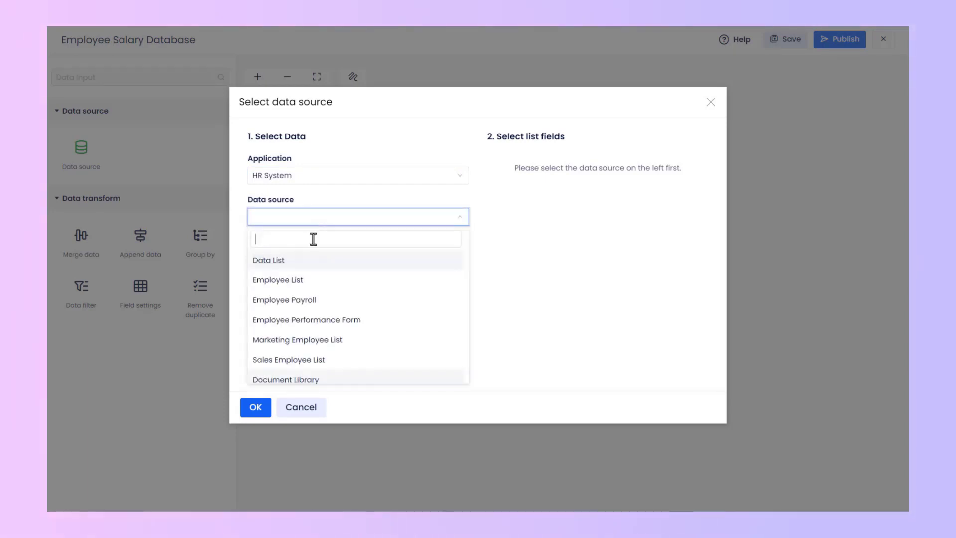
left_click(378, 280)
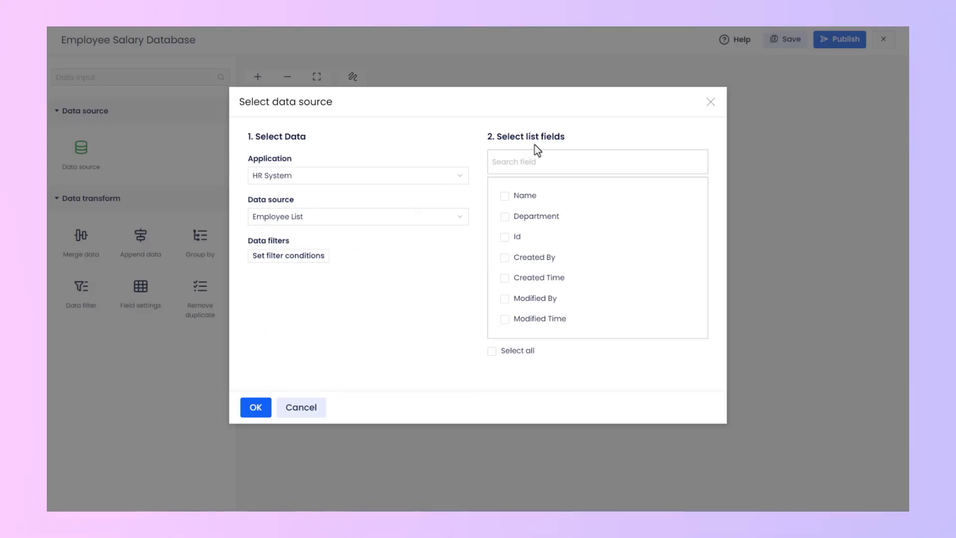
left_click(504, 197)
left_click(505, 217)
left_click(259, 411)
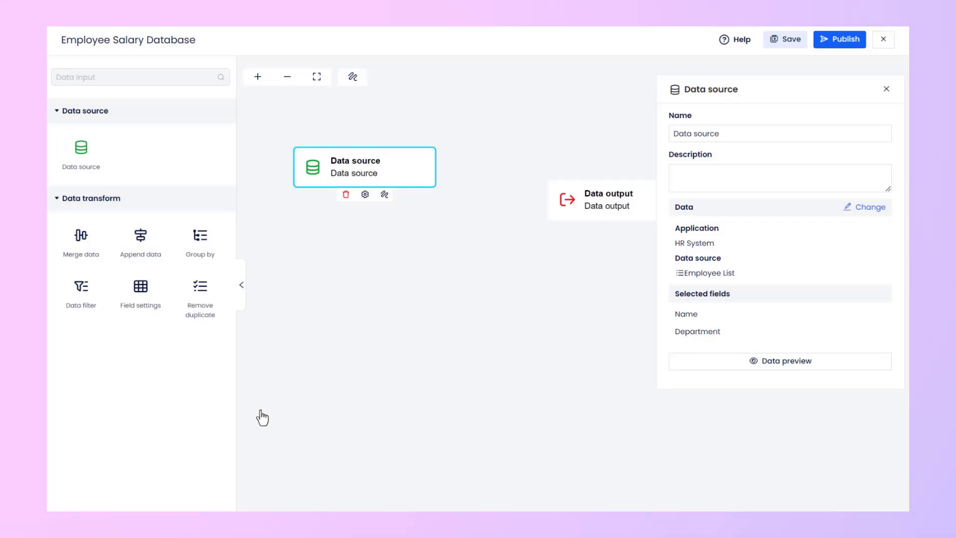
Rename the data source node as Employee List.
double_click(719, 133)
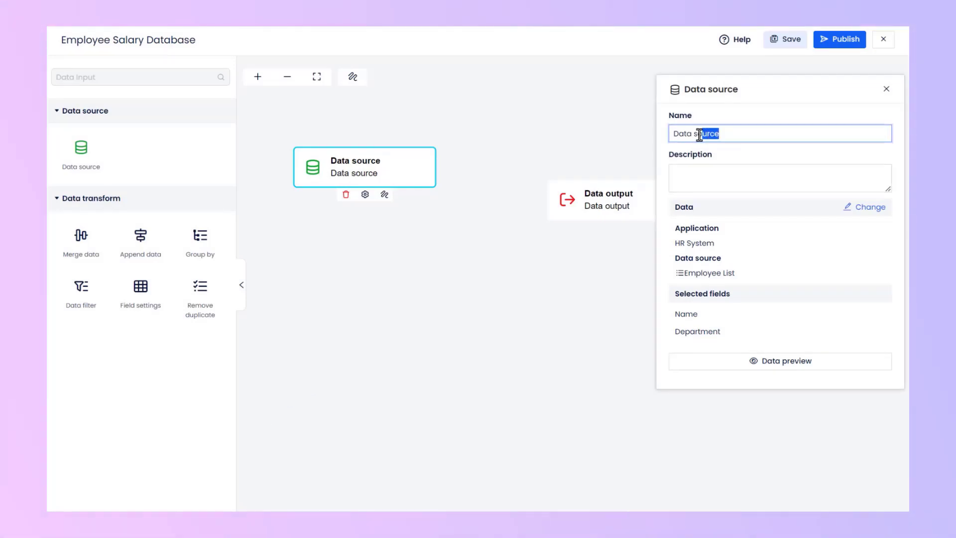
left_click_drag(719, 133, 674, 135)
type("Employee List")
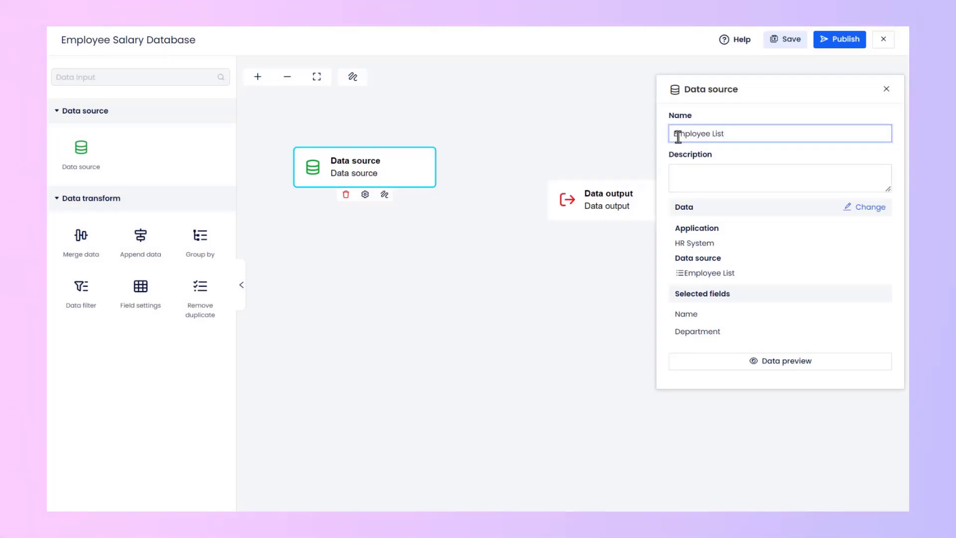
left_click(723, 157)
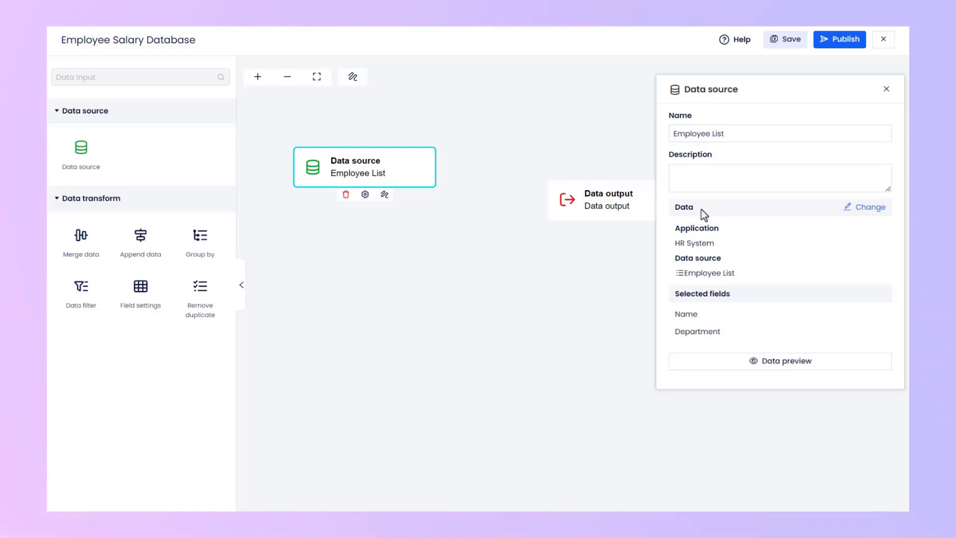
Review the Employee List node's source selection and data preview, leaving its settings as they are.
left_click(870, 207)
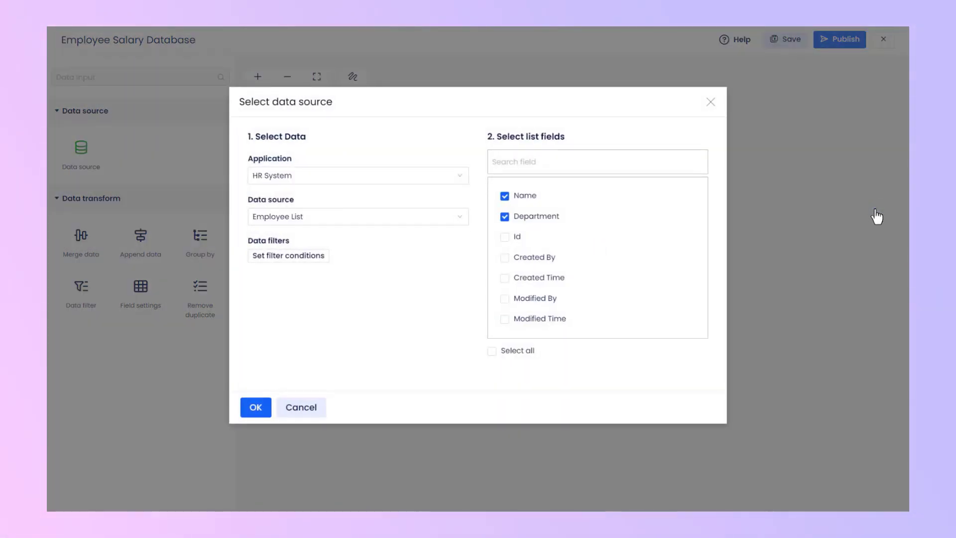
left_click(710, 101)
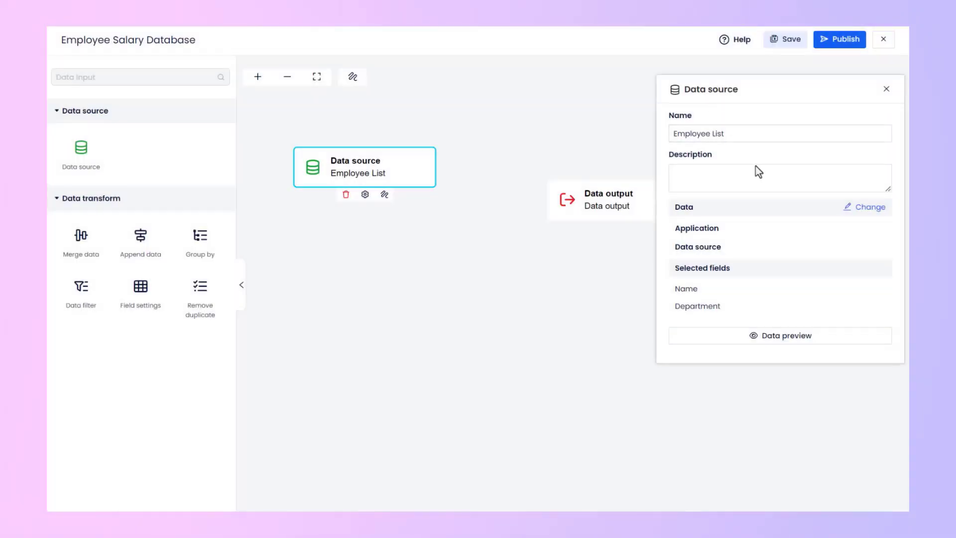
left_click(817, 363)
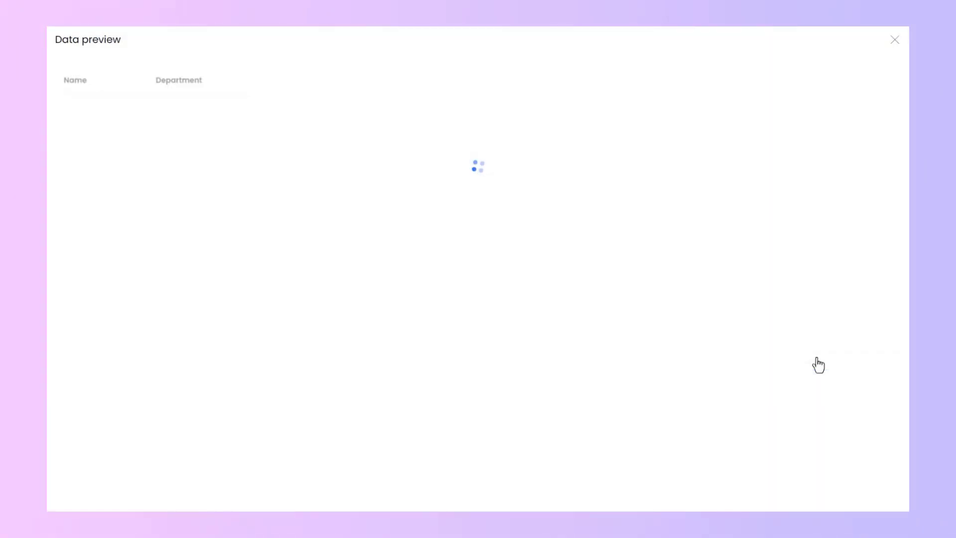
left_click(894, 39)
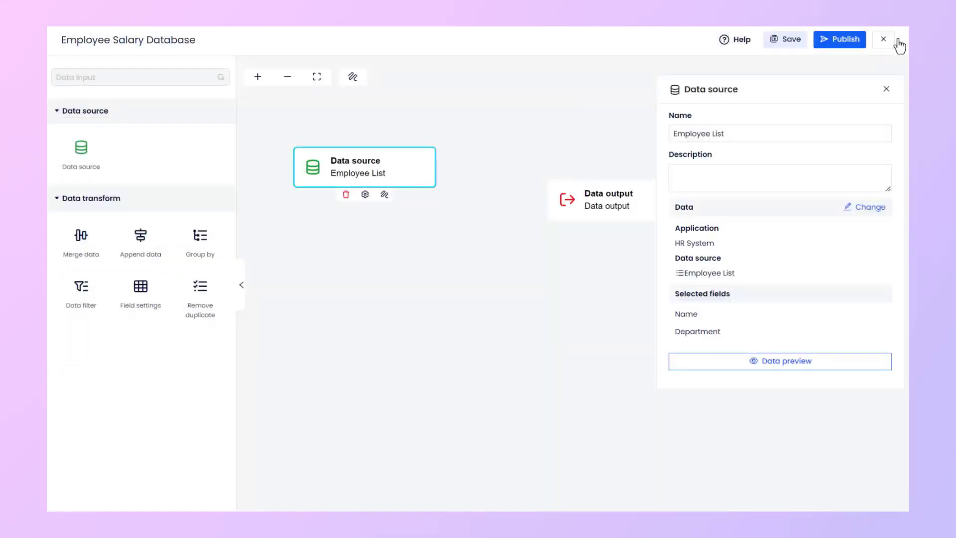
left_click(886, 89)
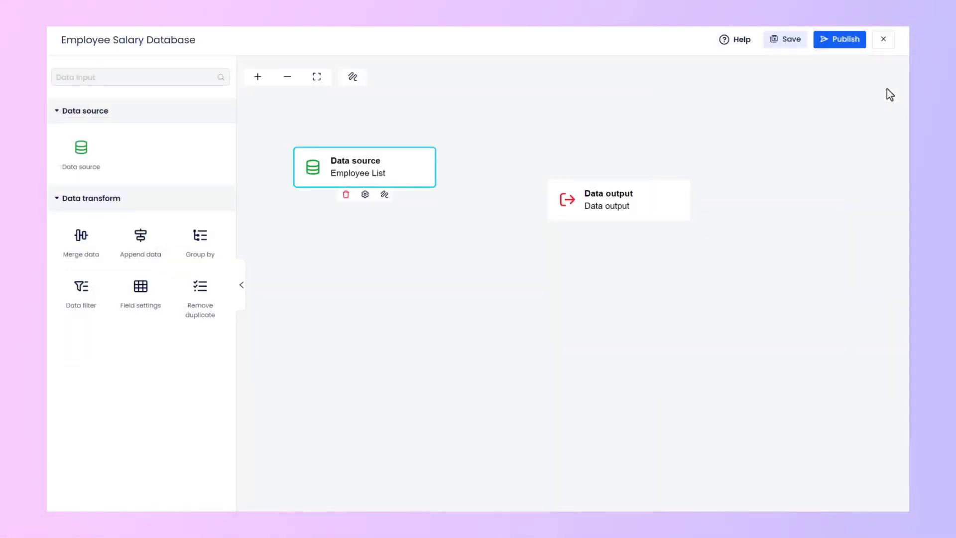
Add a Field settings node and connect the Employee List source through it to the data output.
left_click_drag(150, 313, 572, 166)
left_click(385, 173)
left_click(389, 194)
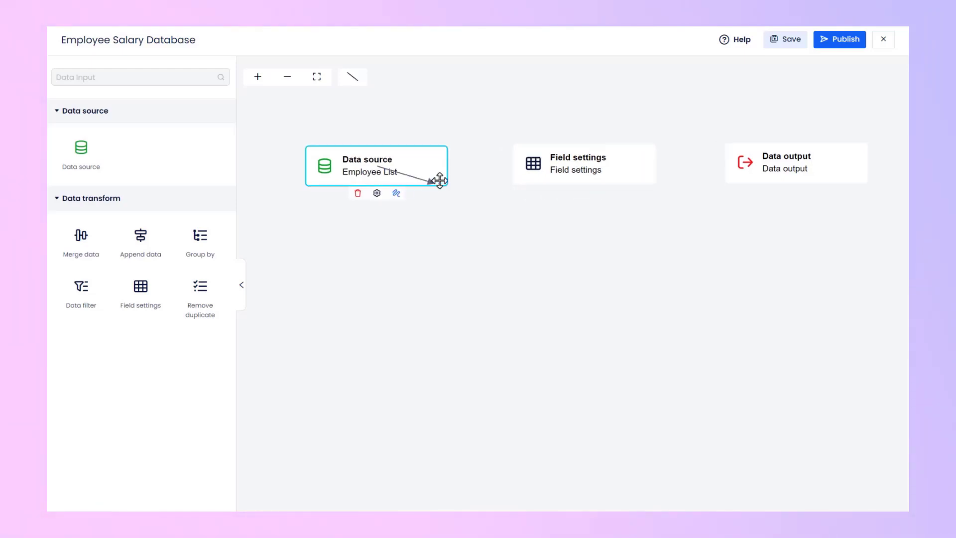
left_click(564, 170)
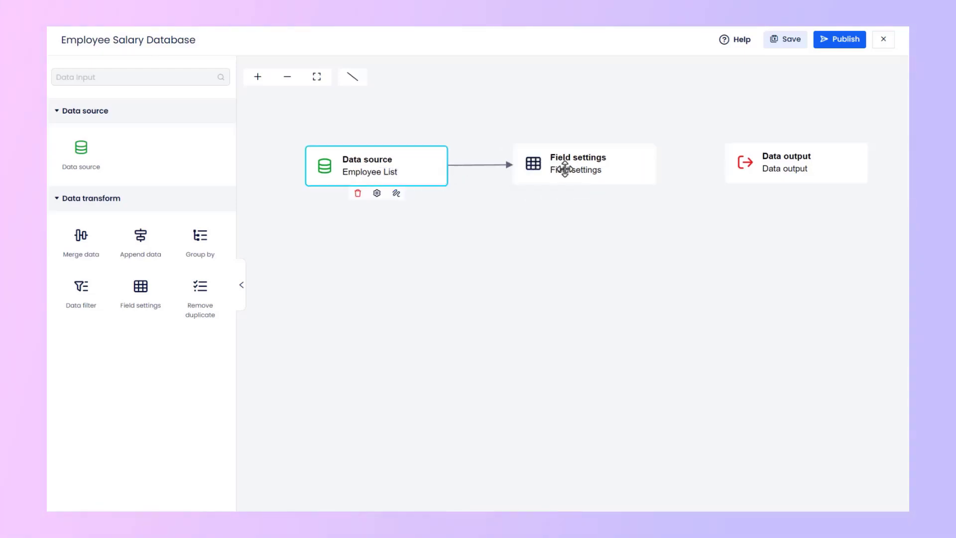
left_click(565, 169)
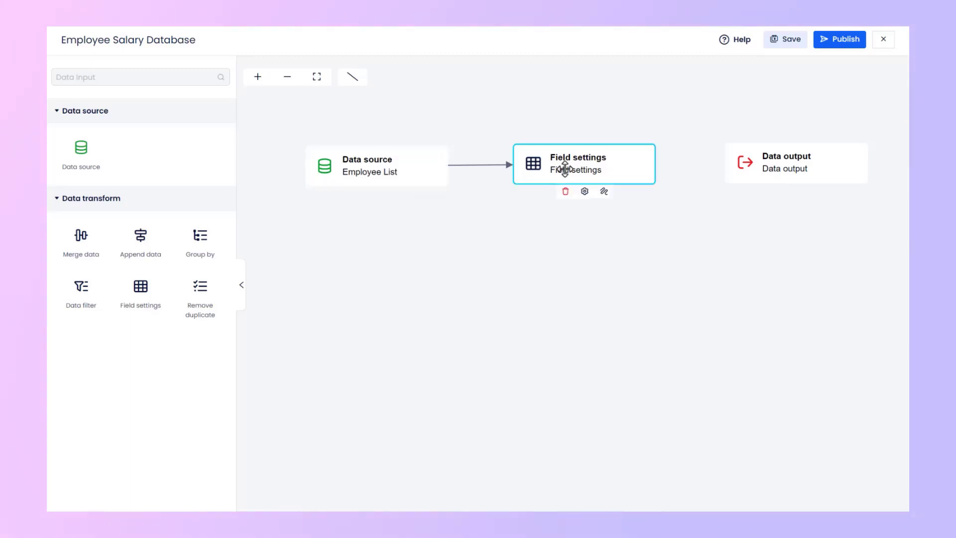
left_click(603, 191)
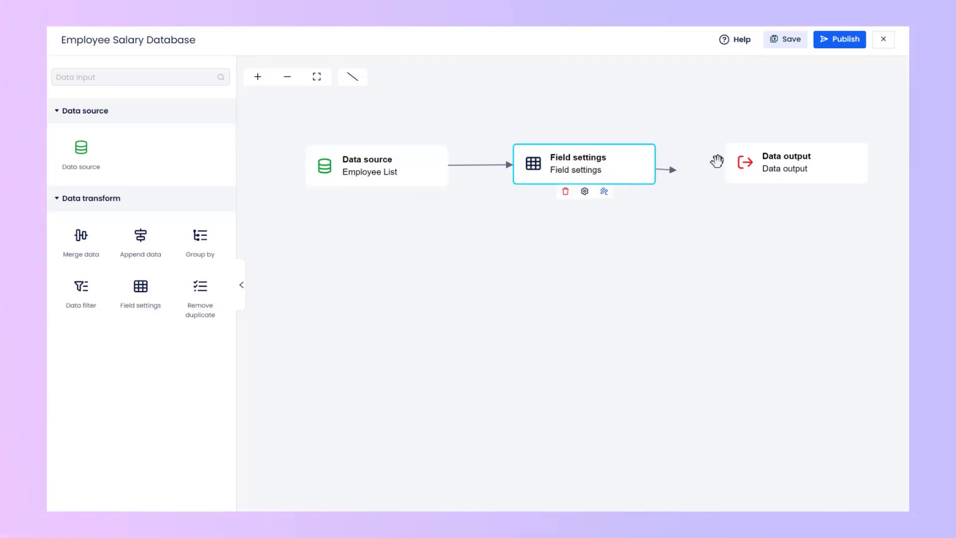
left_click(776, 165)
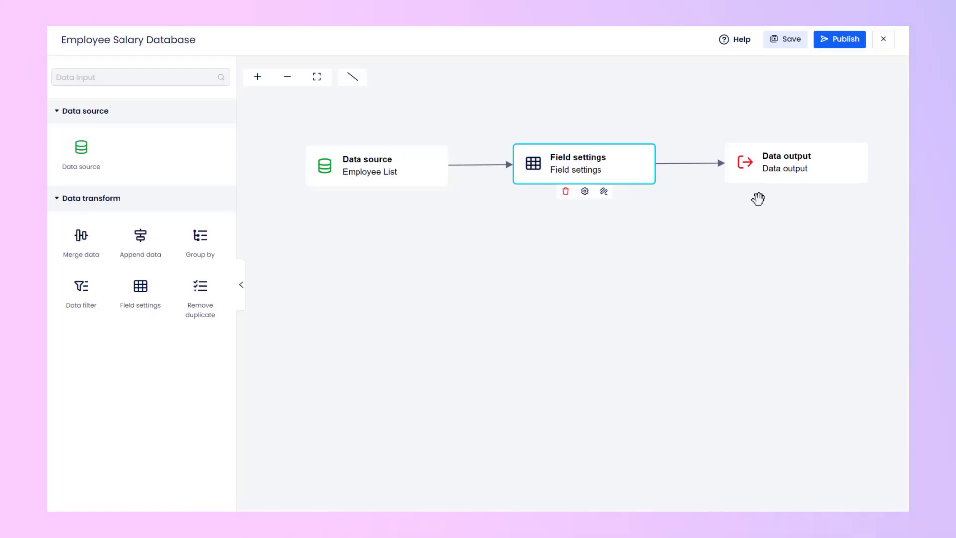
left_click(757, 198)
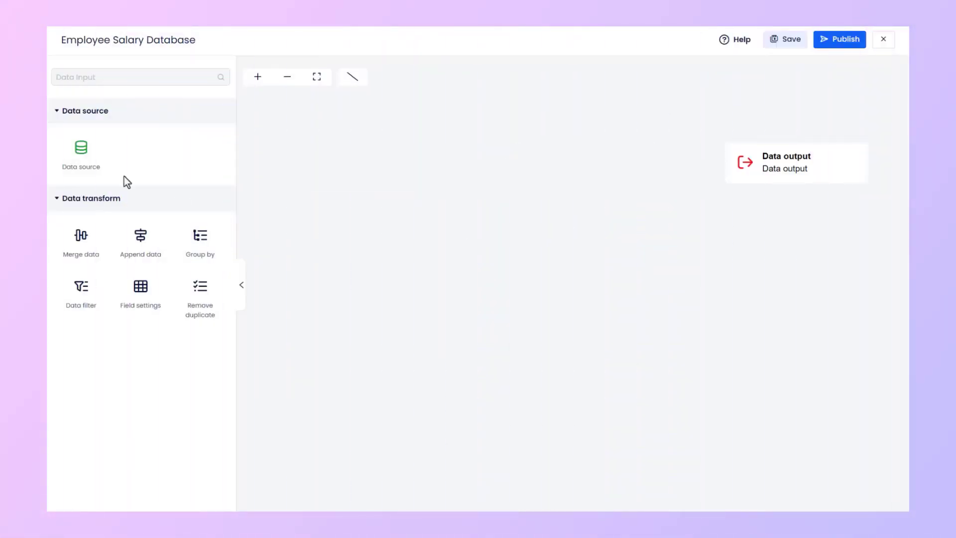
Place a data source node on the cleared canvas for HR System's Employee List, including Name and Department.
left_click_drag(75, 159, 370, 162)
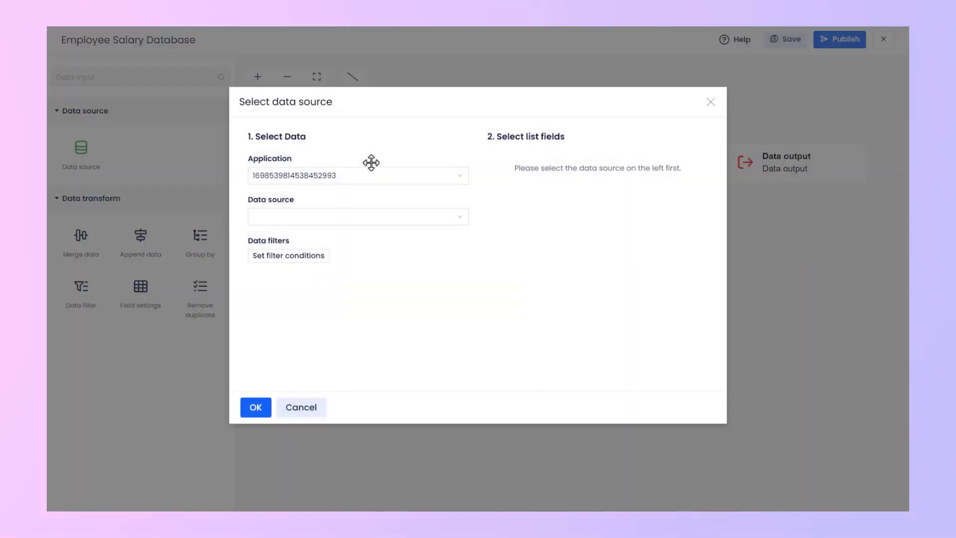
left_click(312, 216)
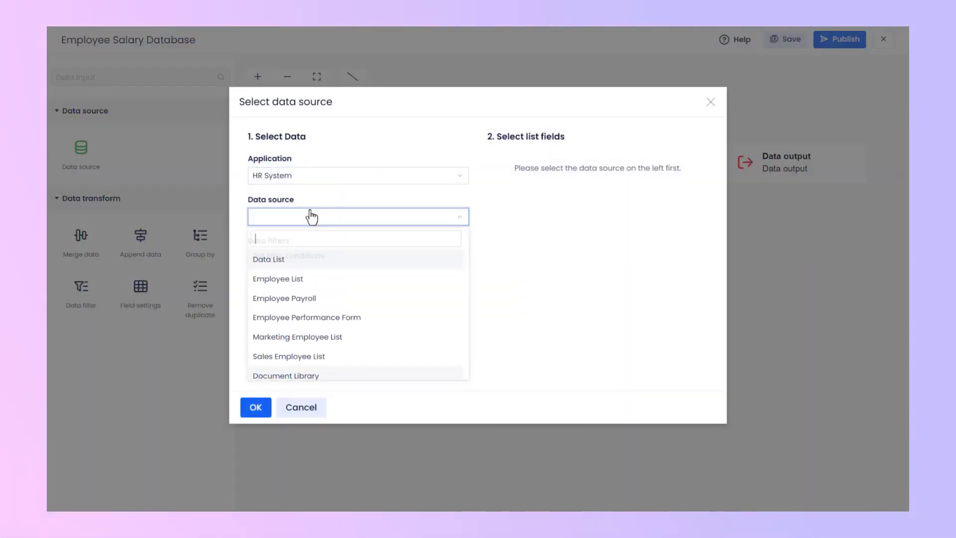
left_click(314, 280)
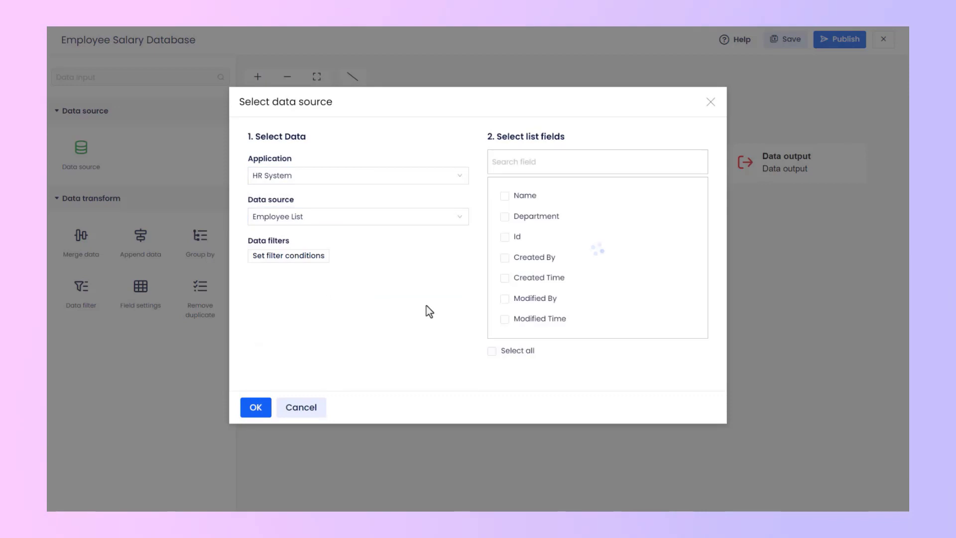
left_click(505, 196)
left_click(504, 216)
left_click(255, 407)
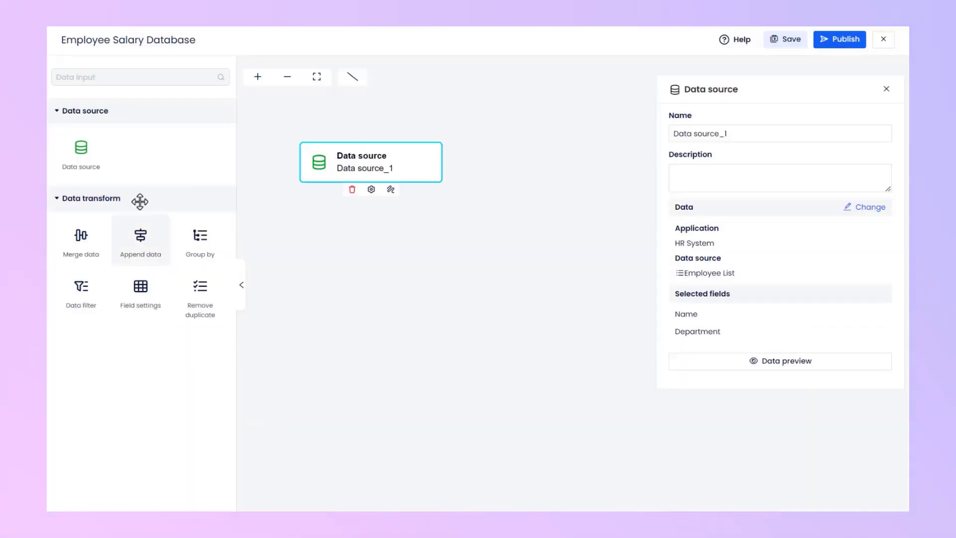
Add a second data source node below the first for the Employee Performance Form with the Name and Performance fields.
left_click_drag(88, 165, 370, 244)
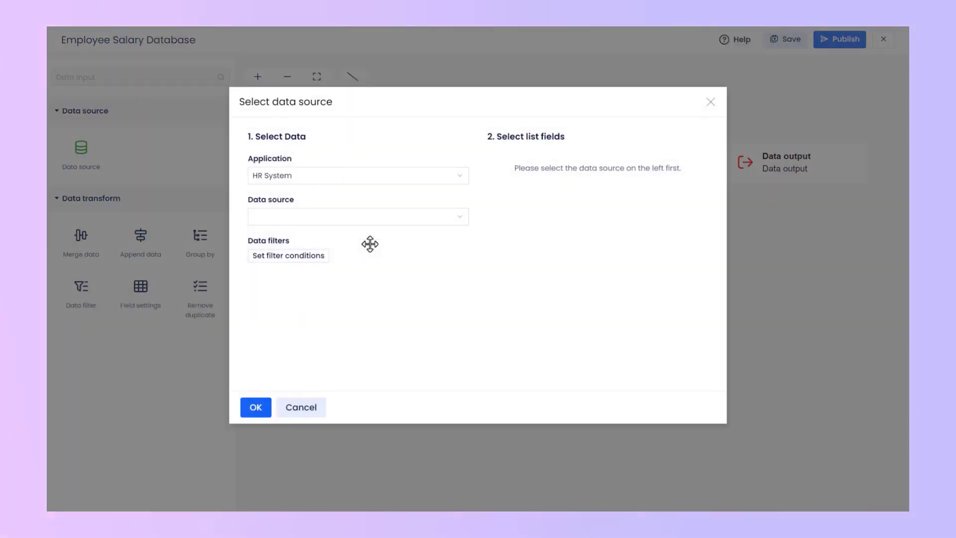
left_click(311, 219)
left_click(351, 321)
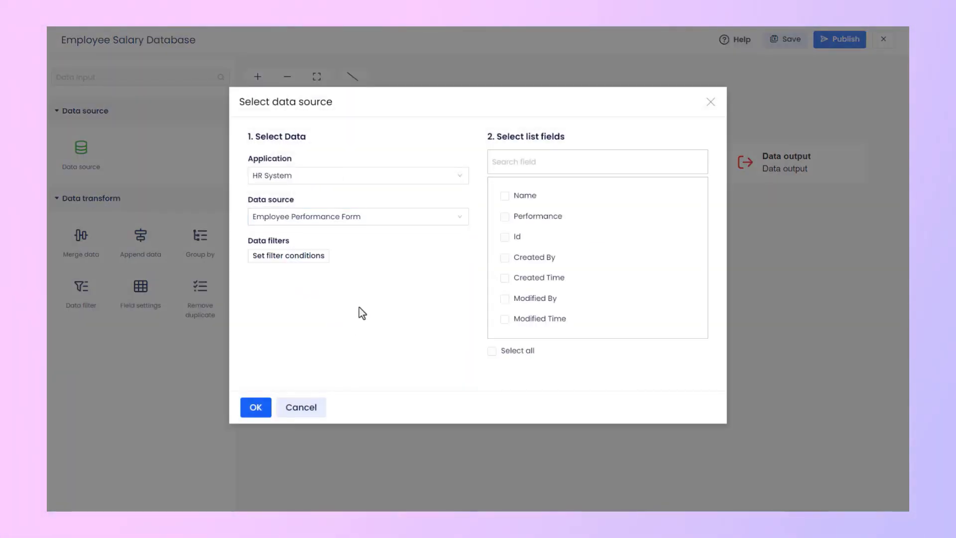
left_click(505, 195)
left_click(505, 216)
left_click(255, 407)
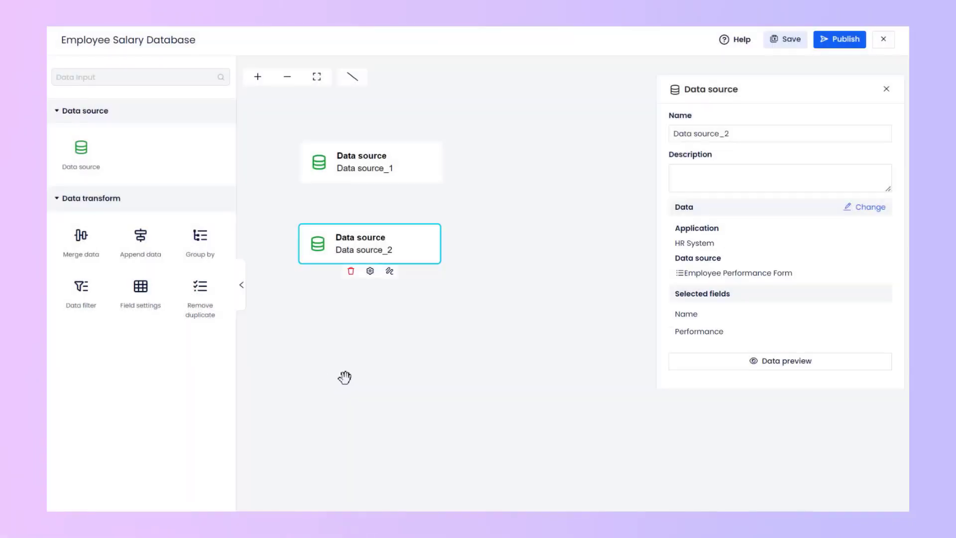
left_click(345, 378)
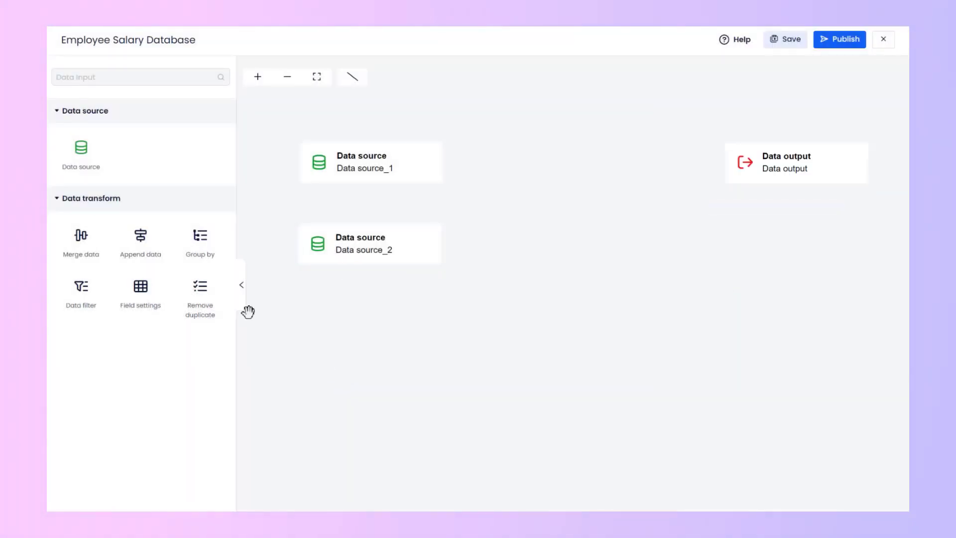
Add a Merge data node between the sources and the output, and connect both data sources to it.
left_click_drag(89, 258, 550, 201)
left_click(406, 169)
mouse_move(391, 191)
left_mouse_down()
mouse_move(582, 160)
mouse_move(586, 199)
left_mouse_up()
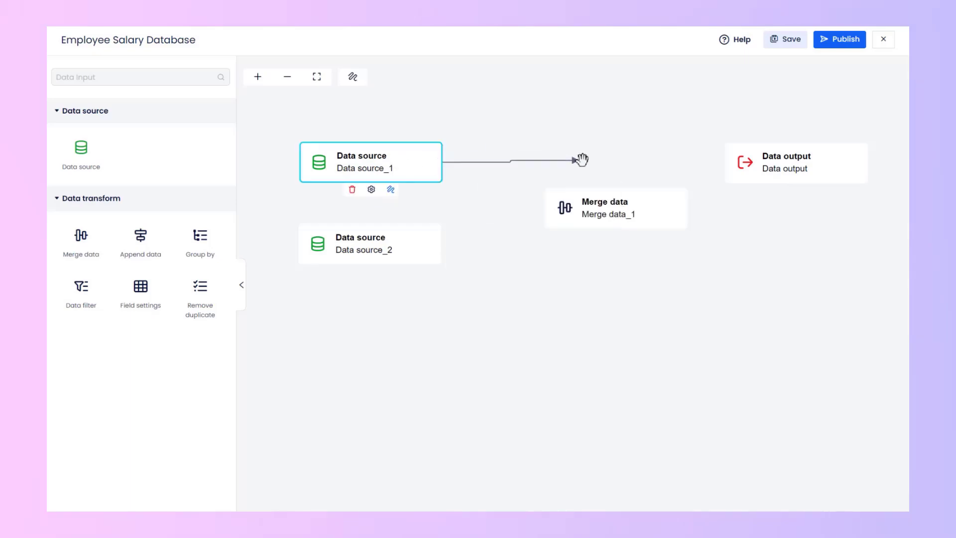
left_click(364, 255)
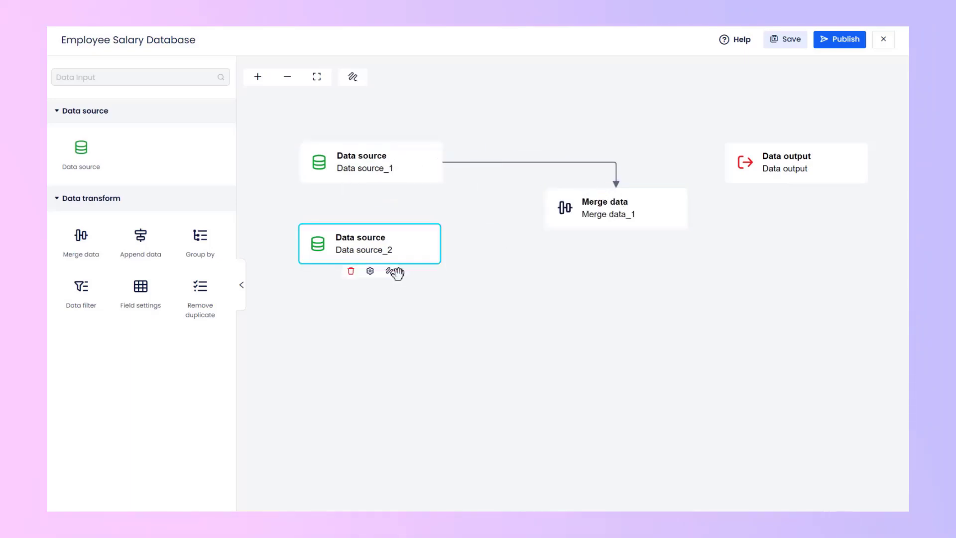
In the Merge data node, map Data source_1's Name field to Data source_2's Name field, and preview the merged data.
left_click(620, 222)
left_click(617, 235)
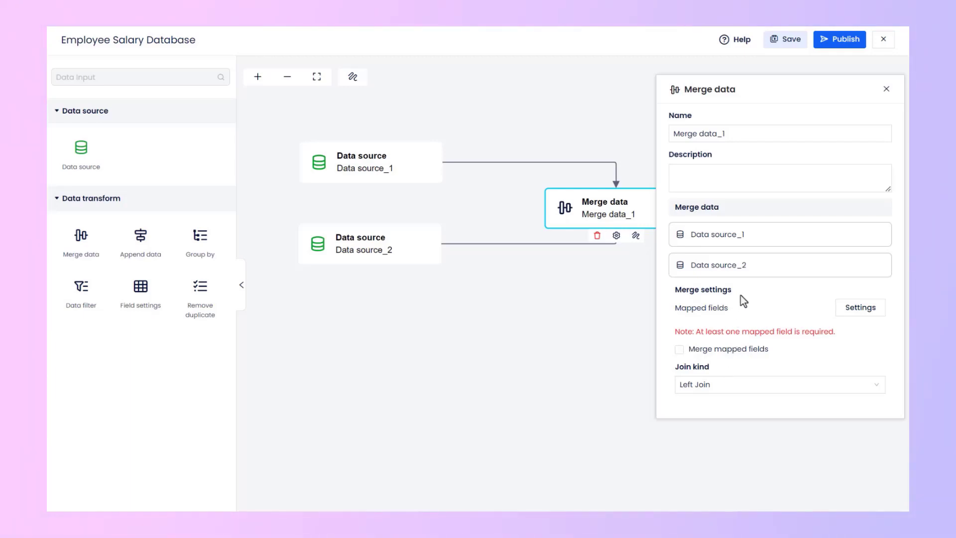
left_click(853, 313)
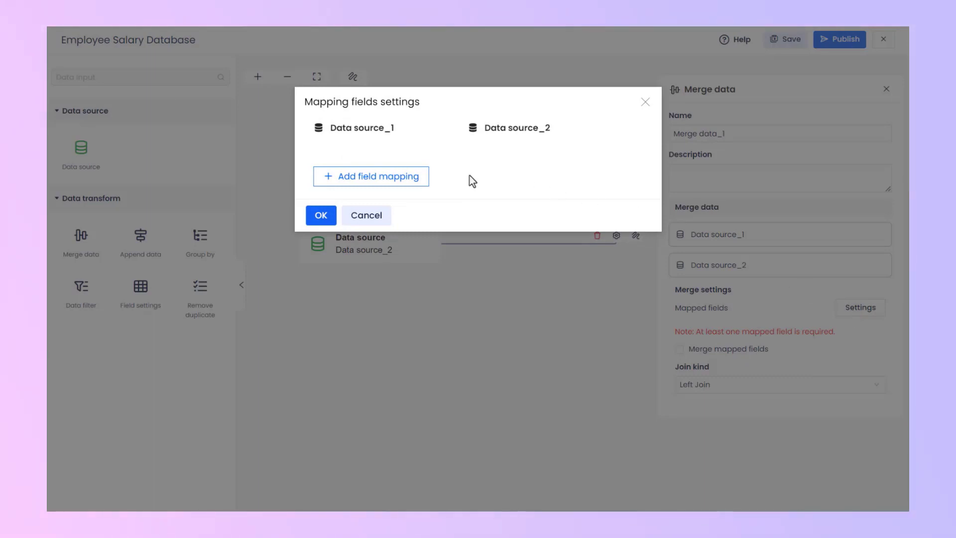
left_click(372, 182)
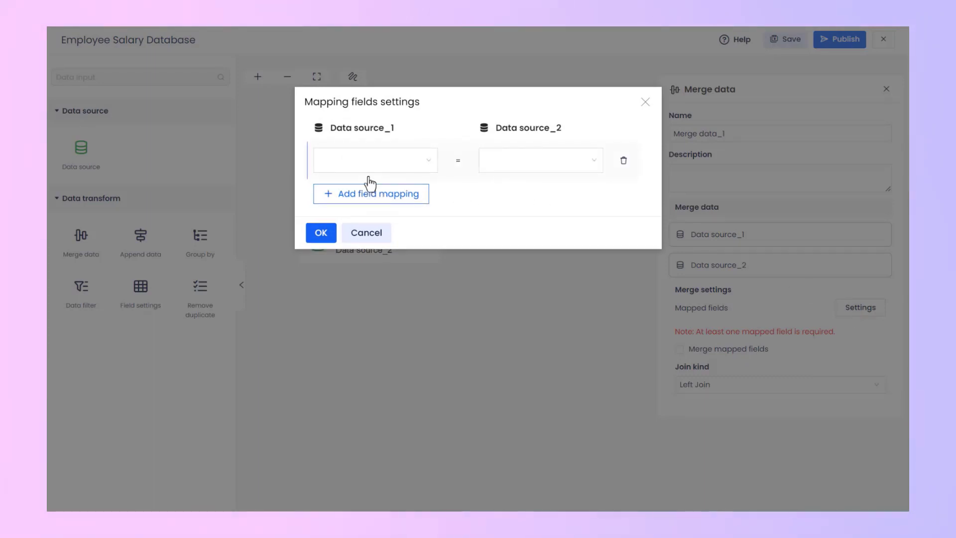
left_click(416, 164)
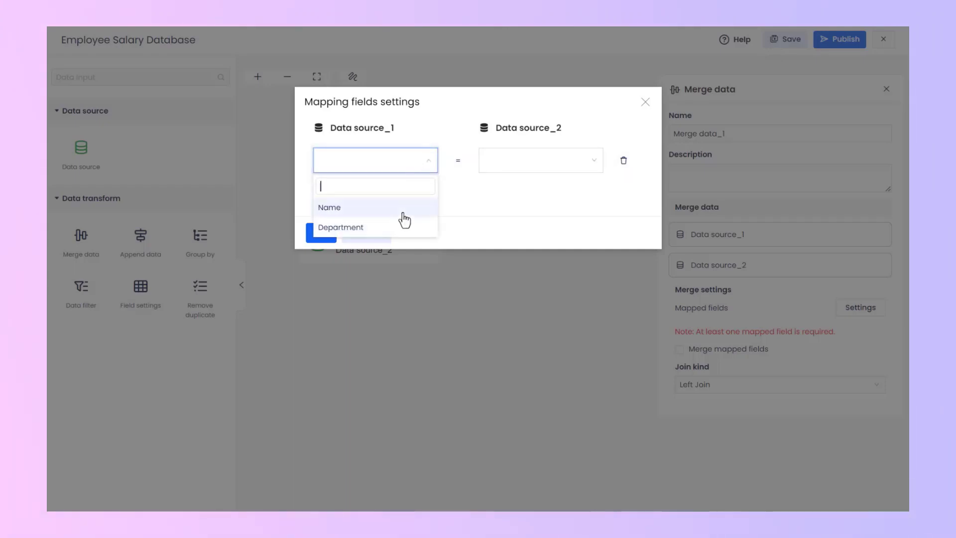
left_click(404, 214)
left_click(548, 167)
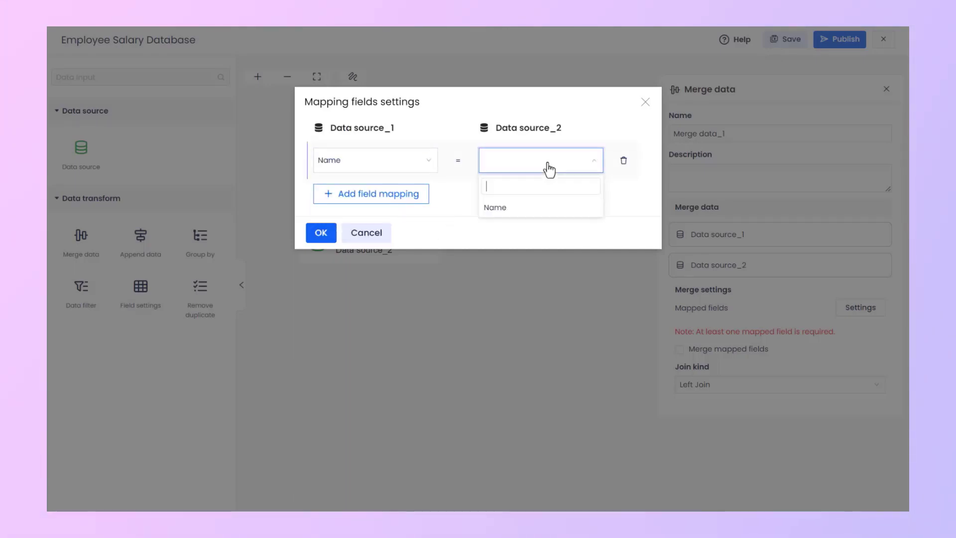
left_click(544, 211)
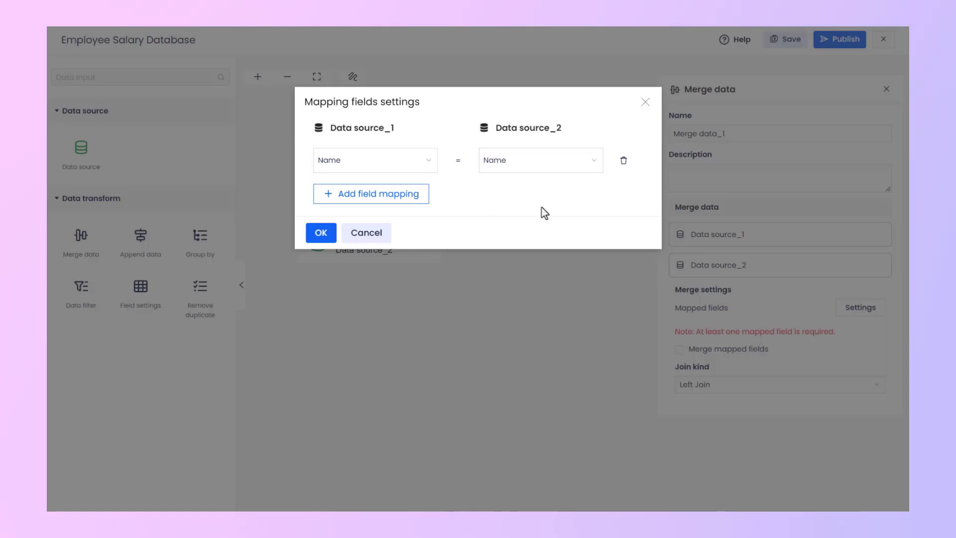
left_click(321, 239)
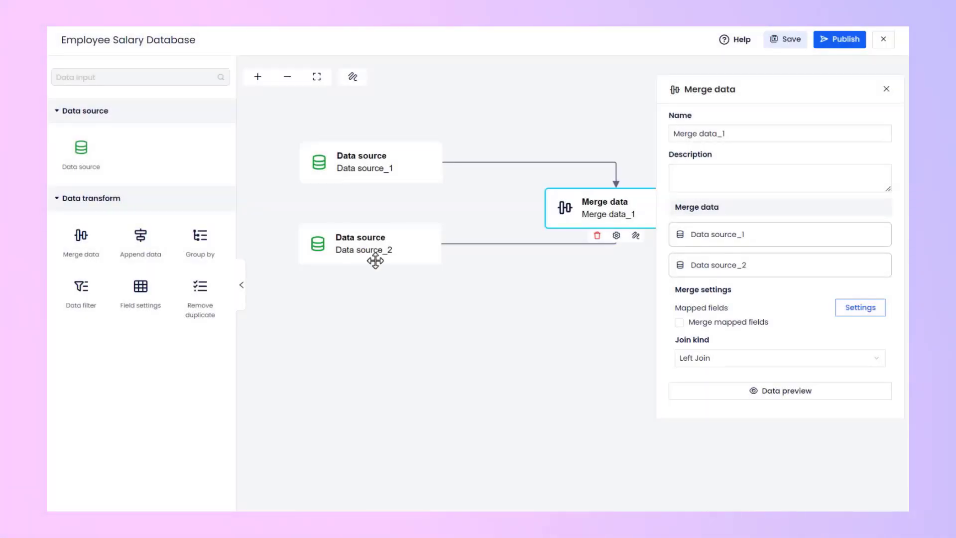
left_click(752, 397)
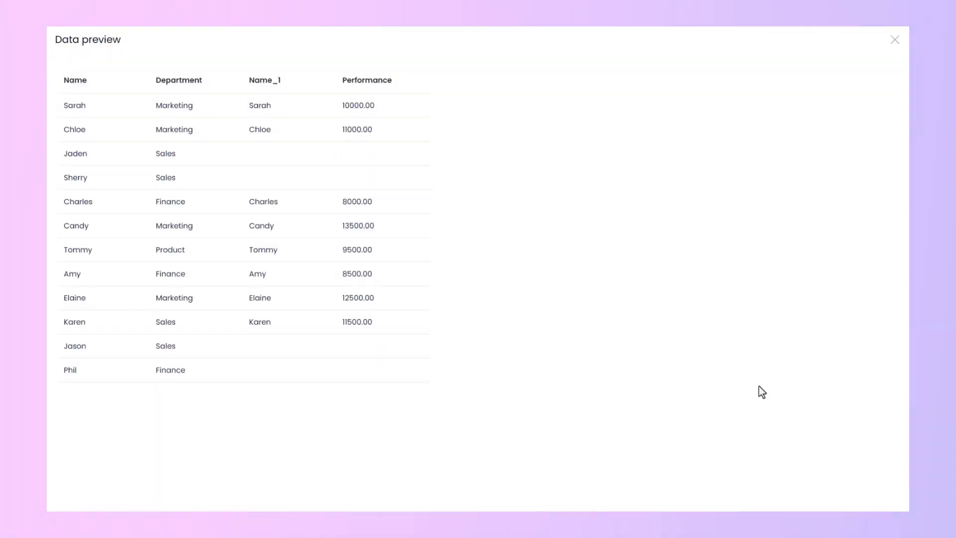
left_click(894, 41)
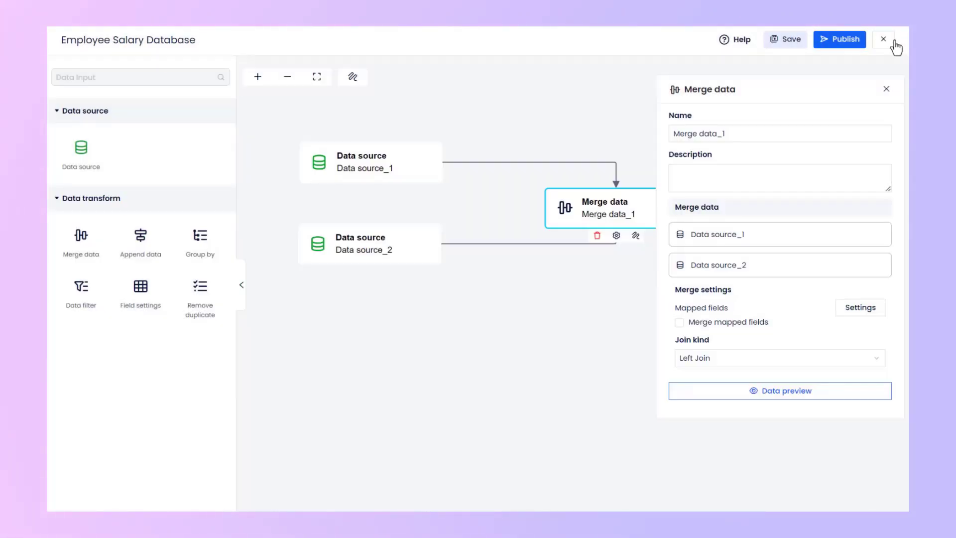